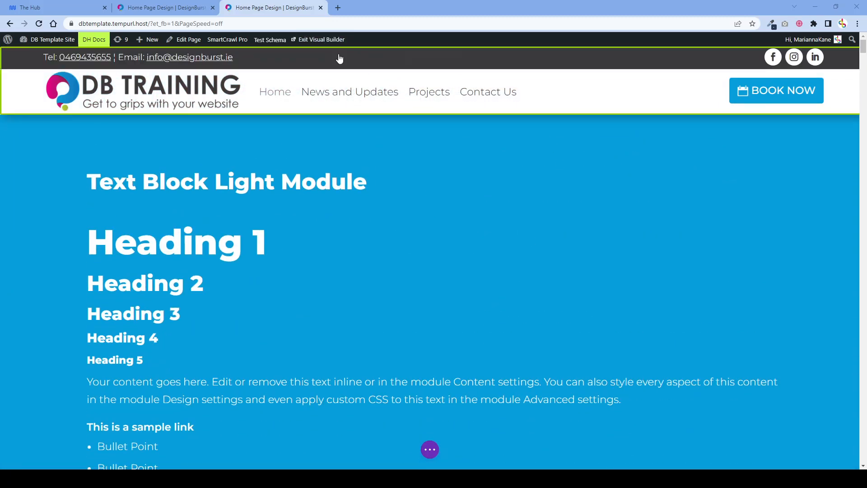
- Examine the page's section layout, from the blue text and contact form section to the white Text Block Module section
scroll(373, 307, "down", 4)
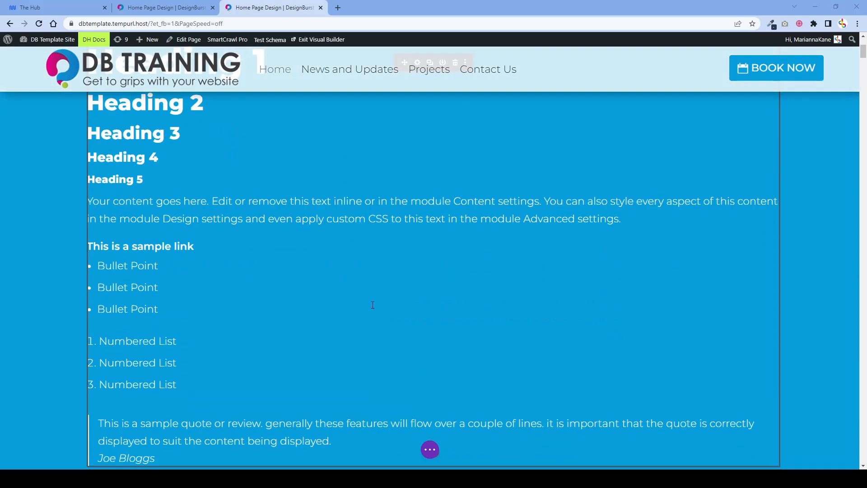
scroll(373, 304, "down", 7)
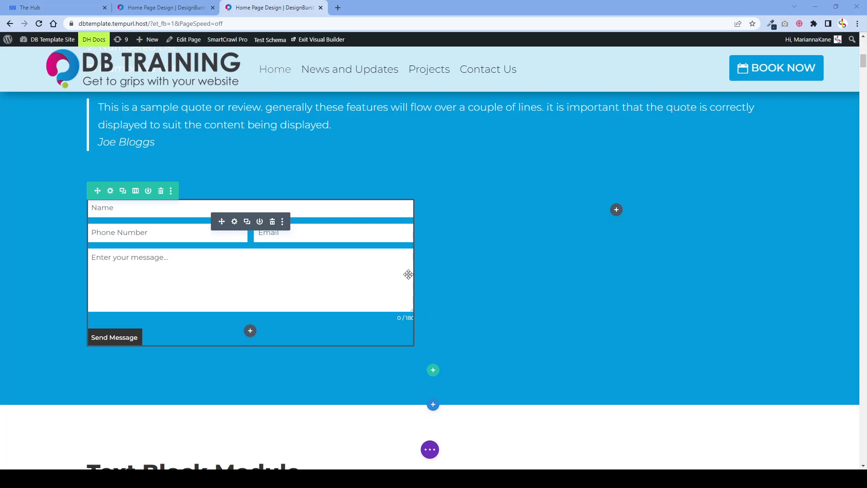
scroll(409, 274, "down", 4)
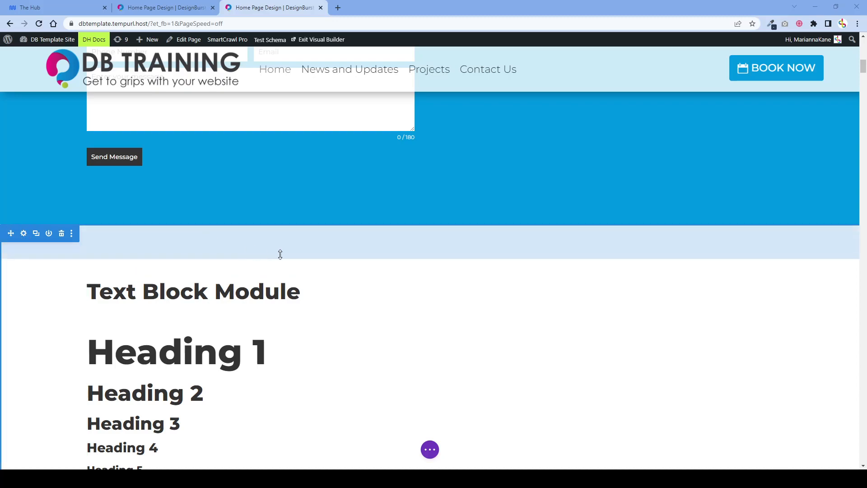
scroll(280, 255, "down", 4)
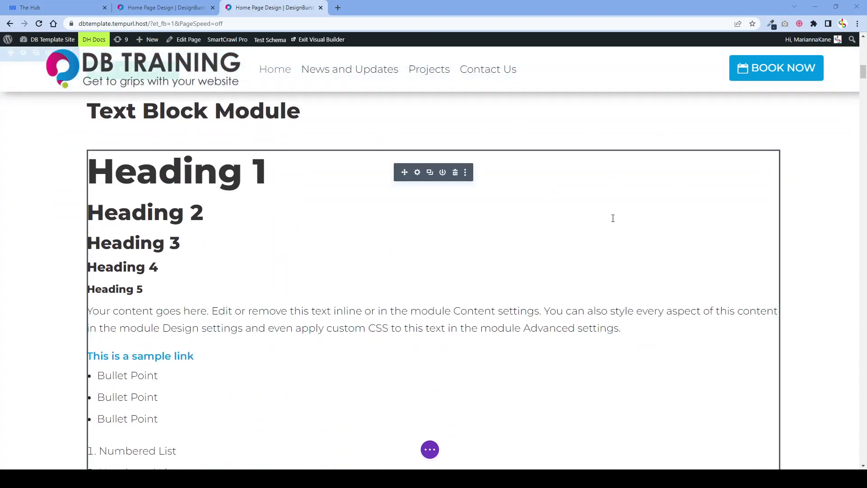
scroll(355, 301, "up", 5)
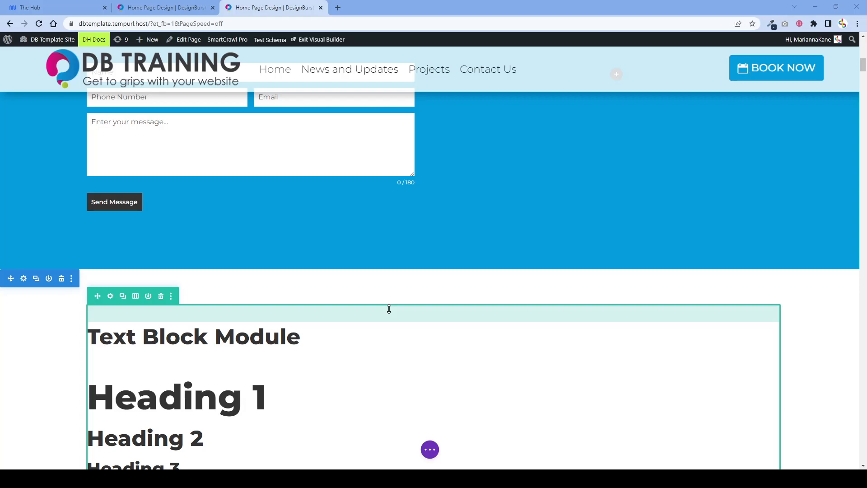
scroll(389, 309, "down", 3)
scroll(484, 280, "up", 6)
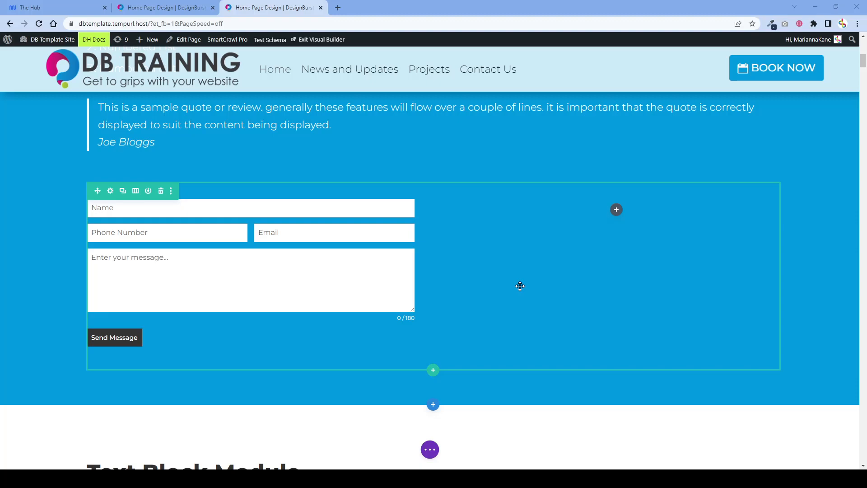
scroll(393, 325, "up", 15)
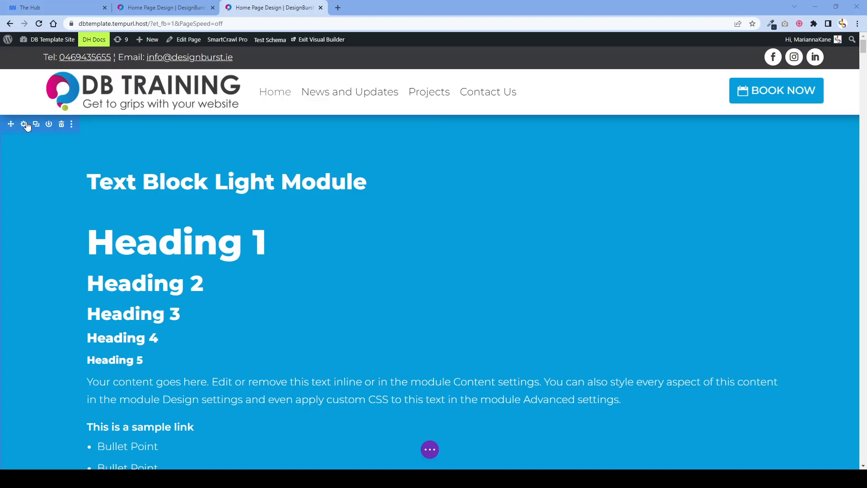
scroll(73, 181, "down", 18)
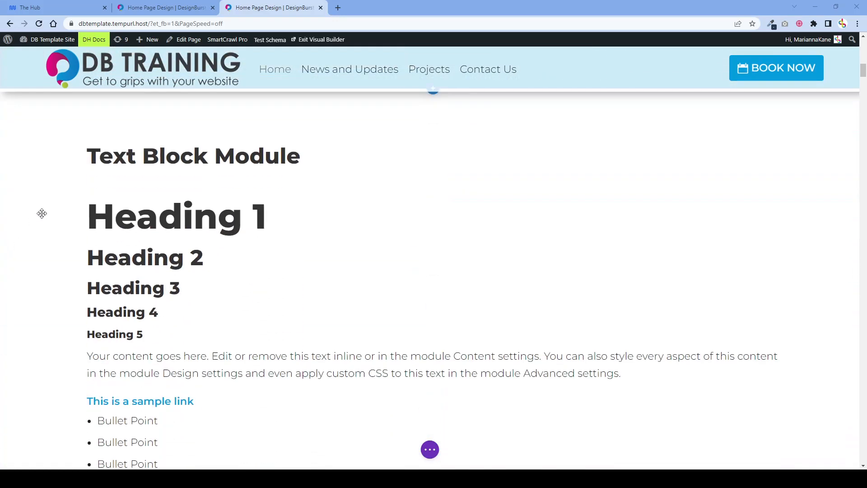
scroll(59, 175, "up", 6)
scroll(348, 246, "down", 3)
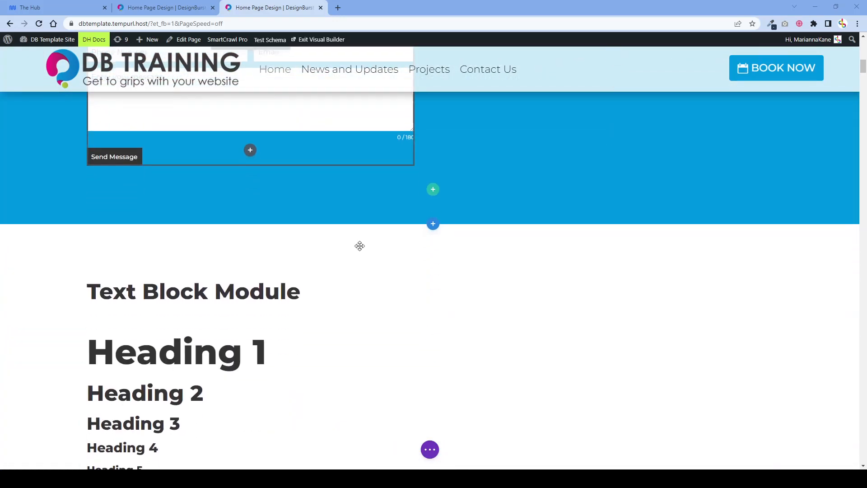
- Insert a regular section with a single-column row between the blue contact form section and the Text Block Module section
mouse_move(432, 214)
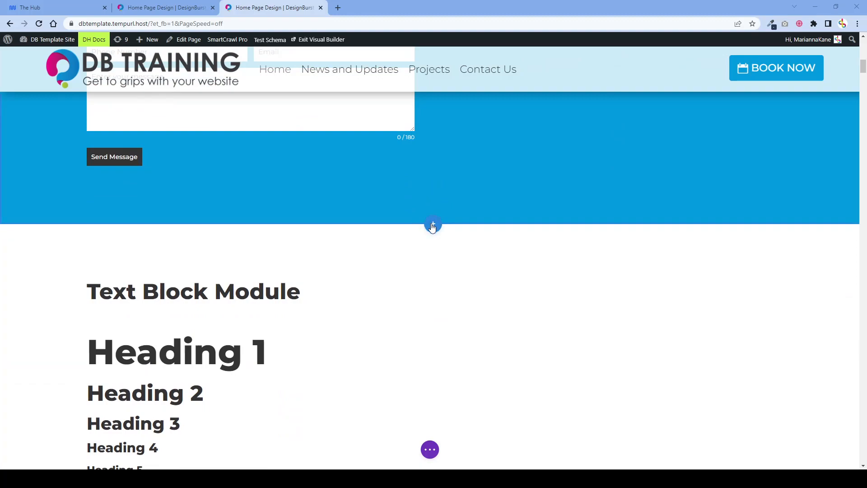
left_click(432, 225)
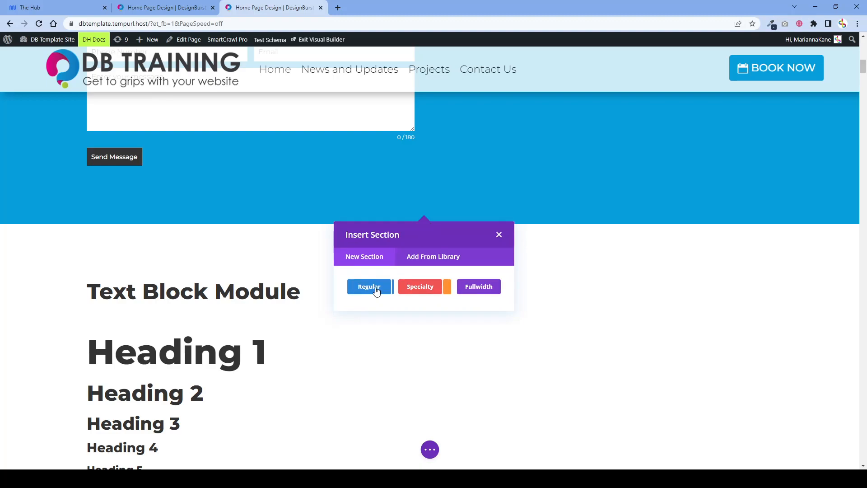
left_click(369, 287)
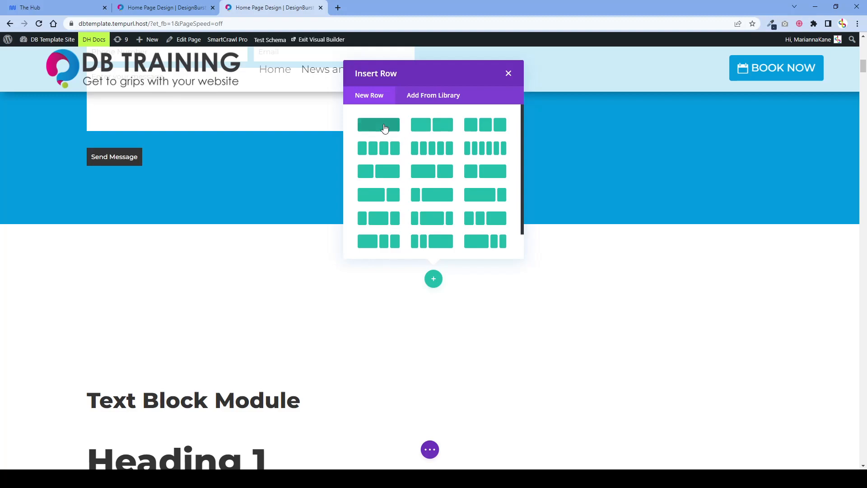
left_click(385, 129)
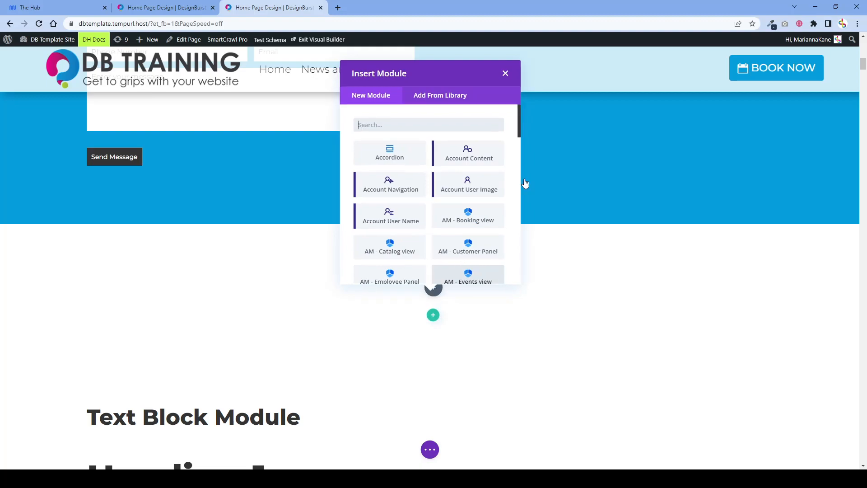
- Add a Text module with its default placeholder text to the new row and save the module
scroll(441, 227, "down", 3)
scroll(442, 226, "down", 6)
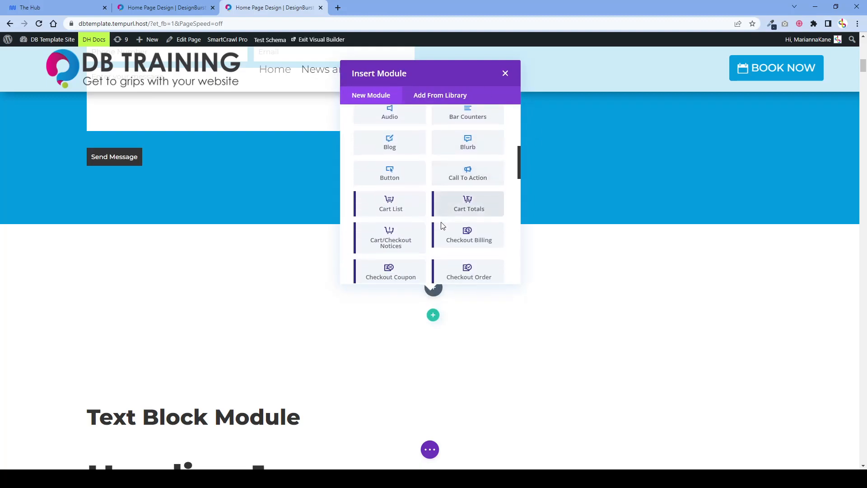
scroll(441, 226, "down", 2)
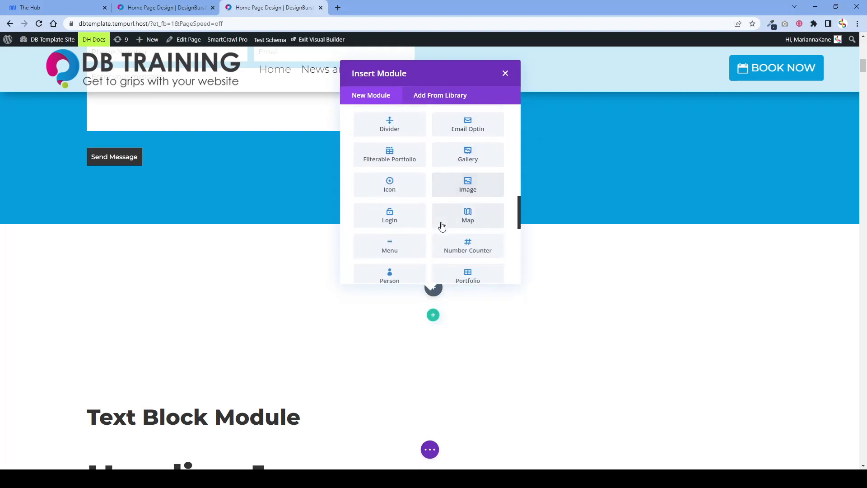
scroll(441, 224, "up", 5)
scroll(442, 220, "down", 1)
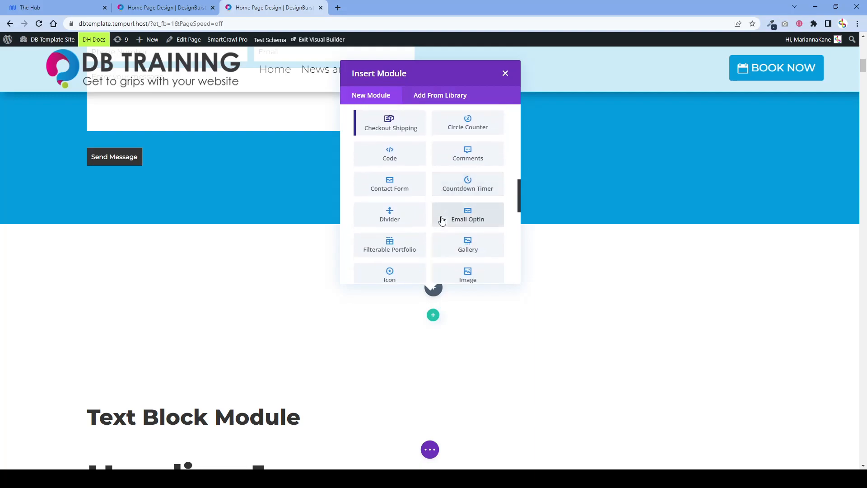
scroll(442, 214, "down", 2)
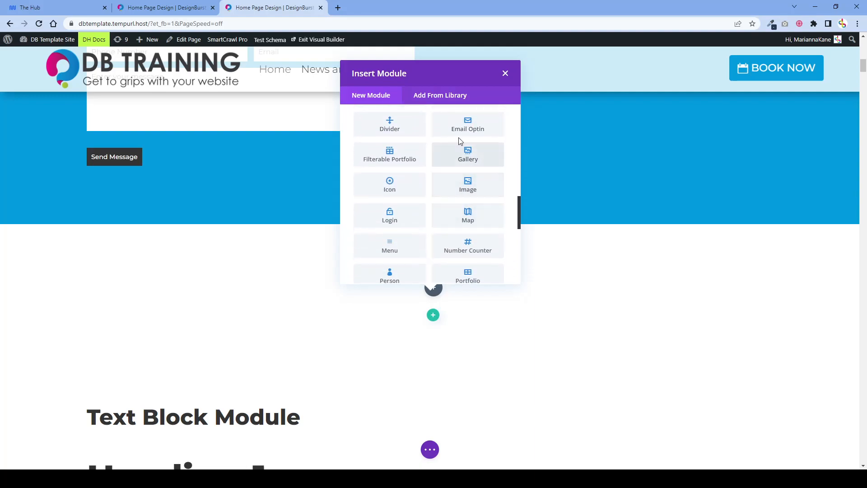
scroll(411, 237, "down", 4)
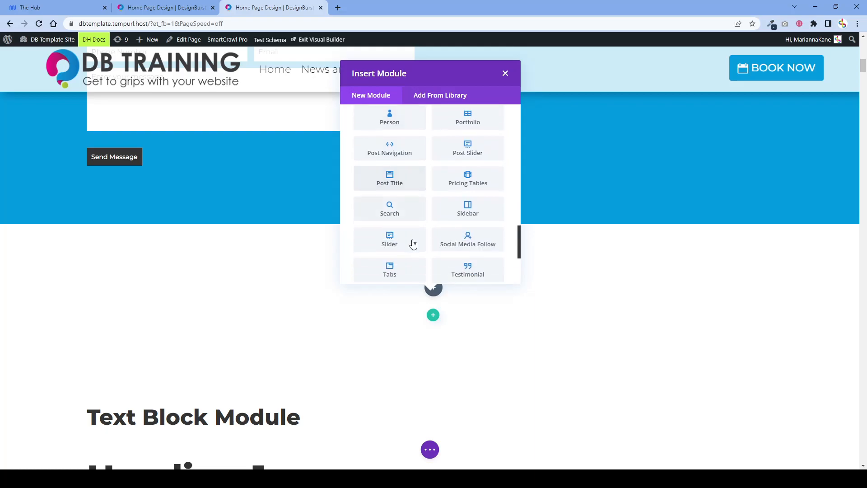
scroll(416, 230, "down", 2)
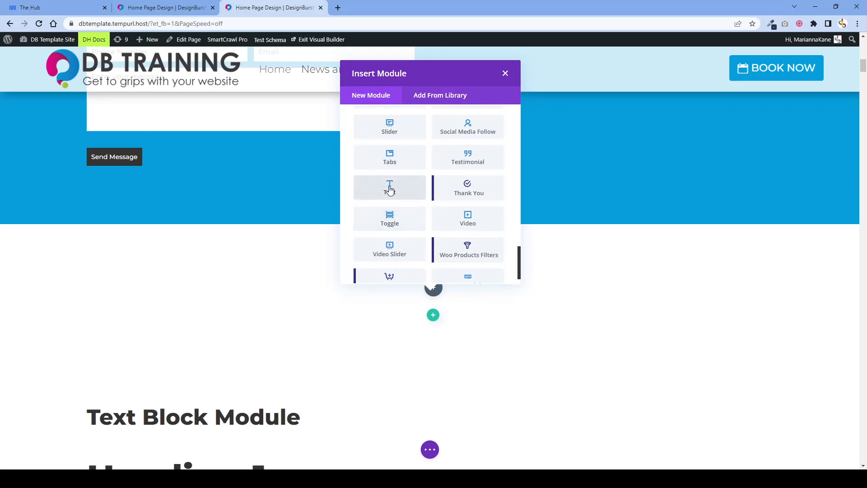
left_click(390, 188)
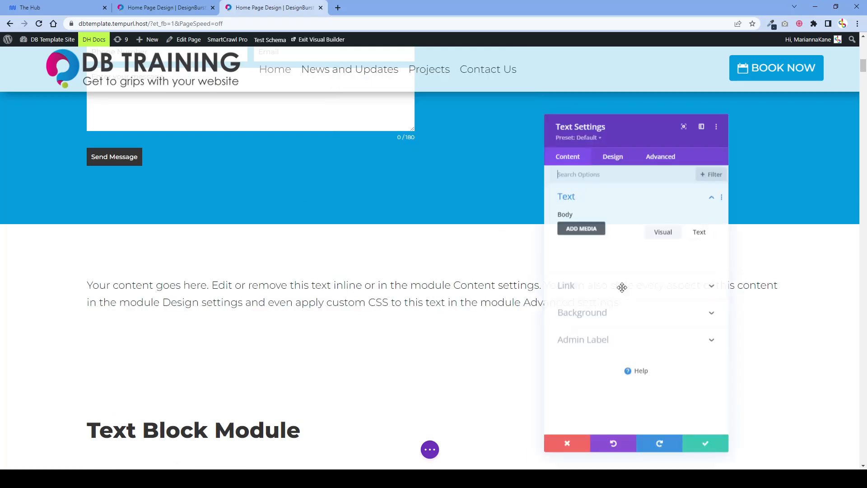
left_click(706, 445)
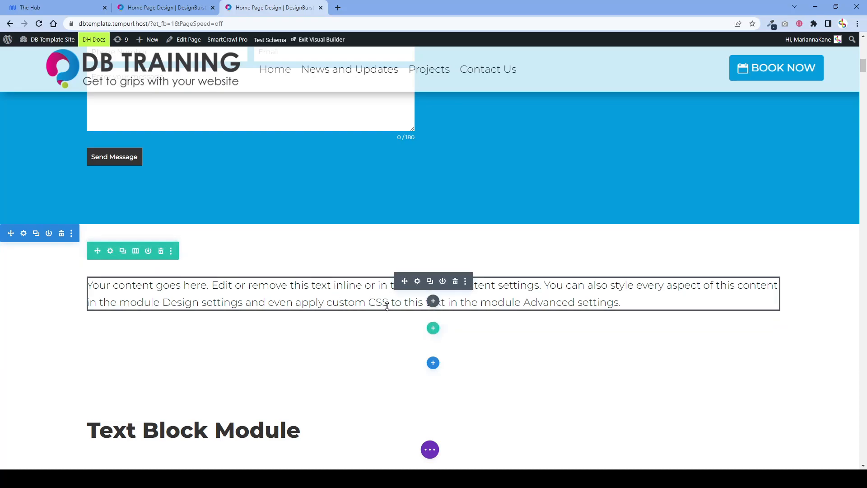
- Move the new placeholder text section below the Text Block Module section, directly above the Accordion Module section
scroll(387, 306, "down", 3)
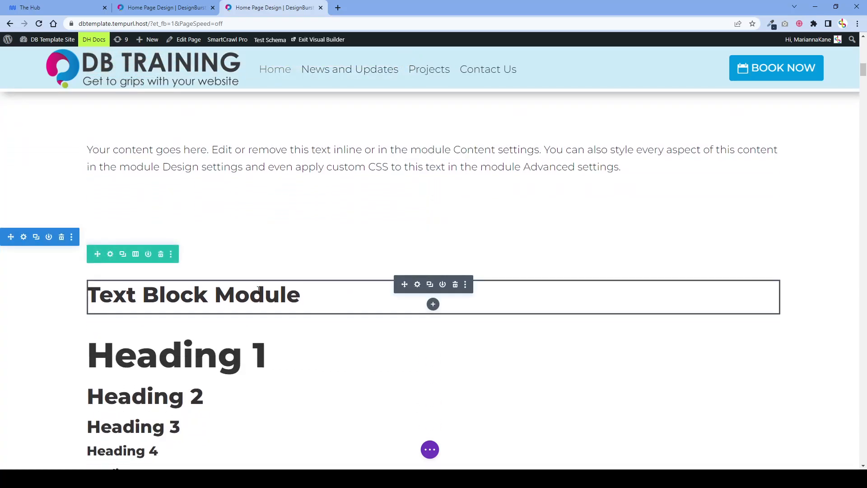
scroll(367, 303, "down", 5)
scroll(294, 264, "up", 3)
scroll(293, 264, "up", 1)
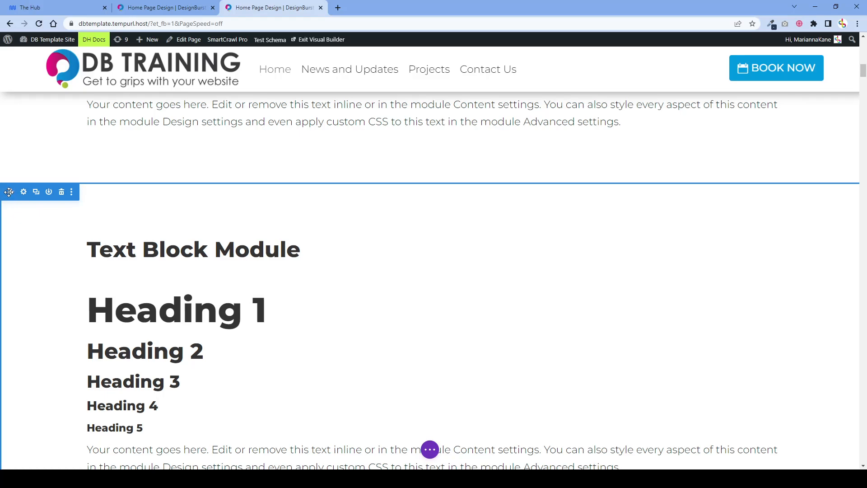
scroll(8, 191, "up", 4)
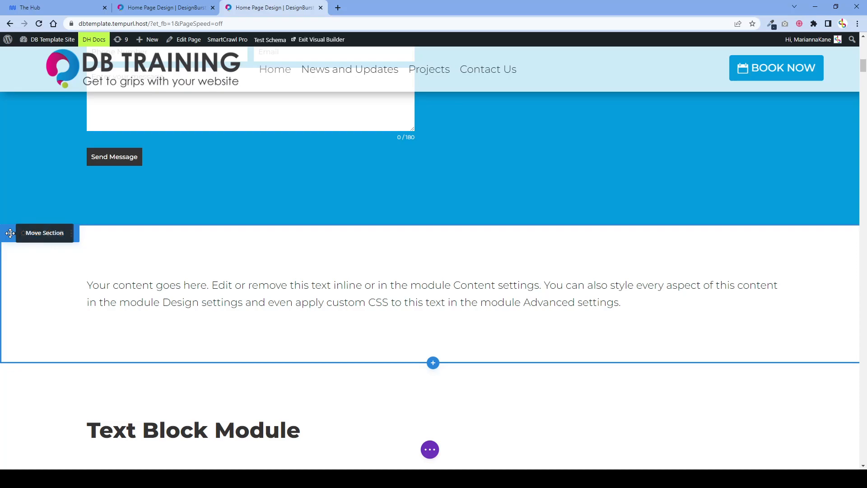
left_click_drag(21, 247, 71, 247)
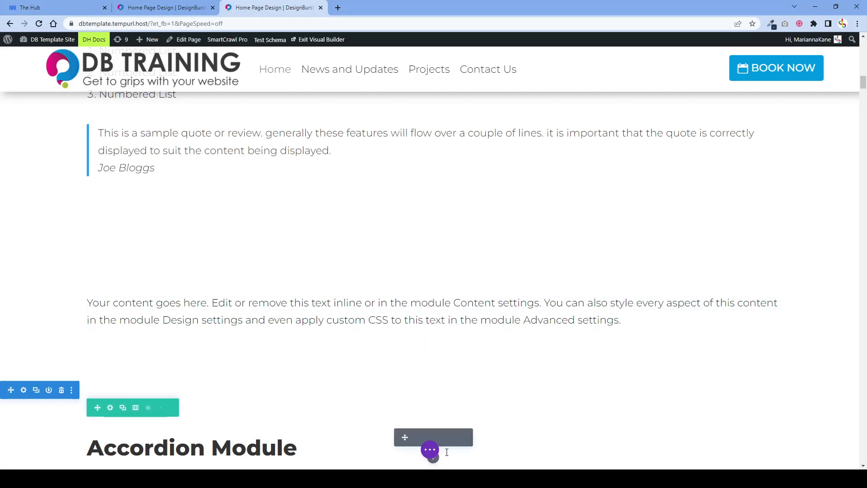
left_click(430, 451)
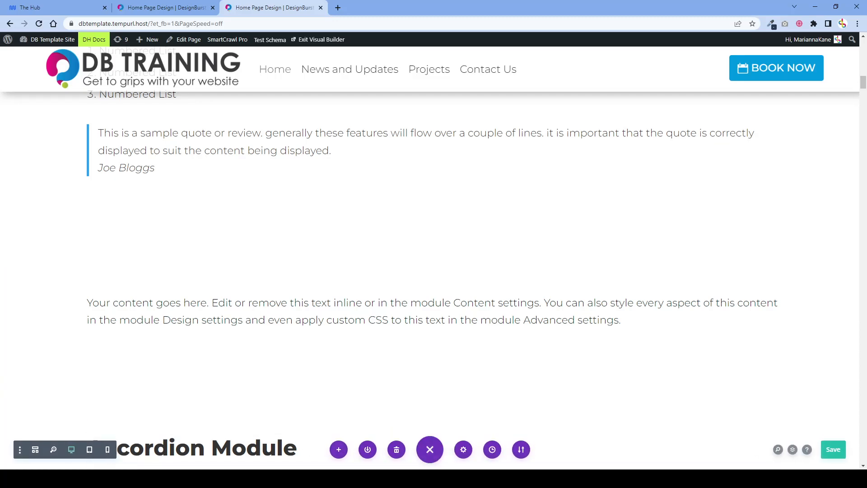
left_click(433, 454)
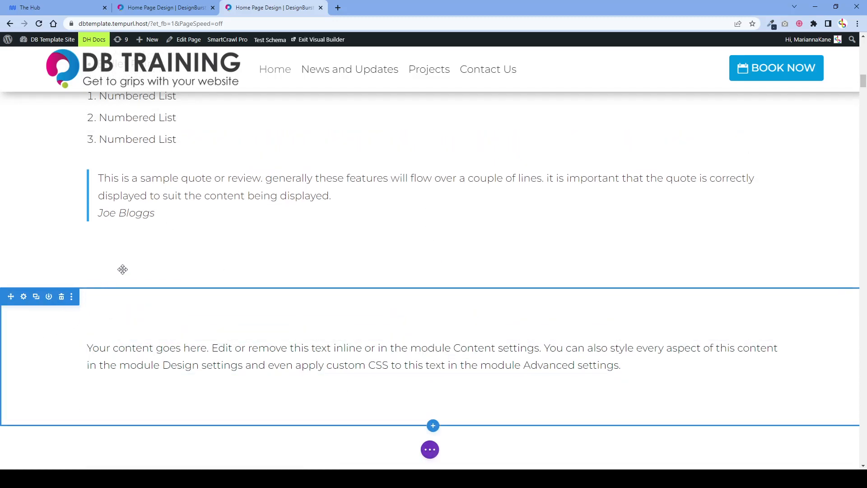
- Try pink, blue and green background colours on the Text Block Module section and discard the changes
scroll(120, 271, "up", 5)
scroll(98, 158, "up", 6)
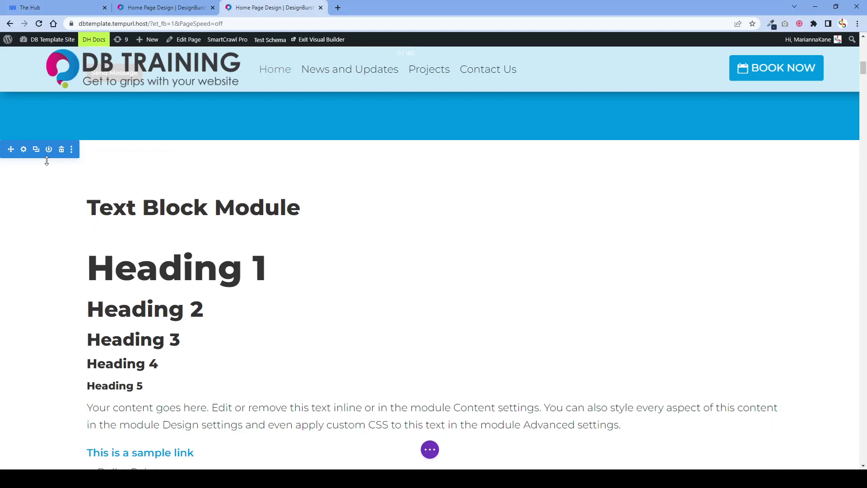
left_click(23, 150)
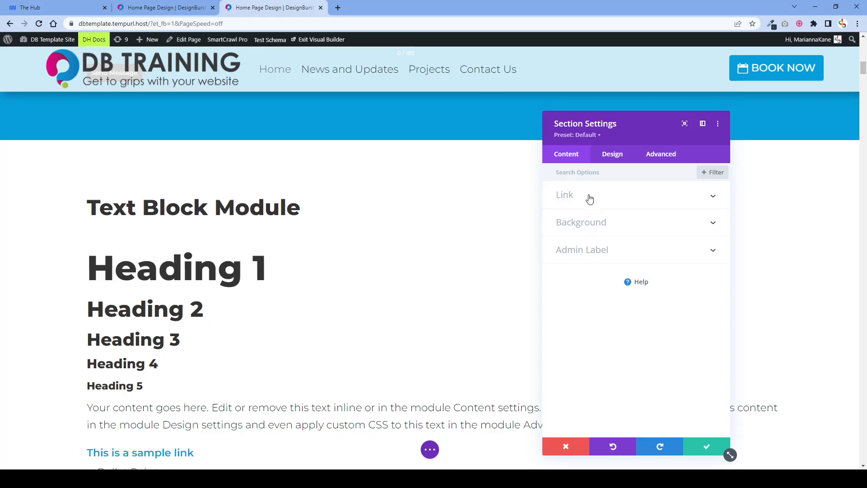
left_click(587, 231)
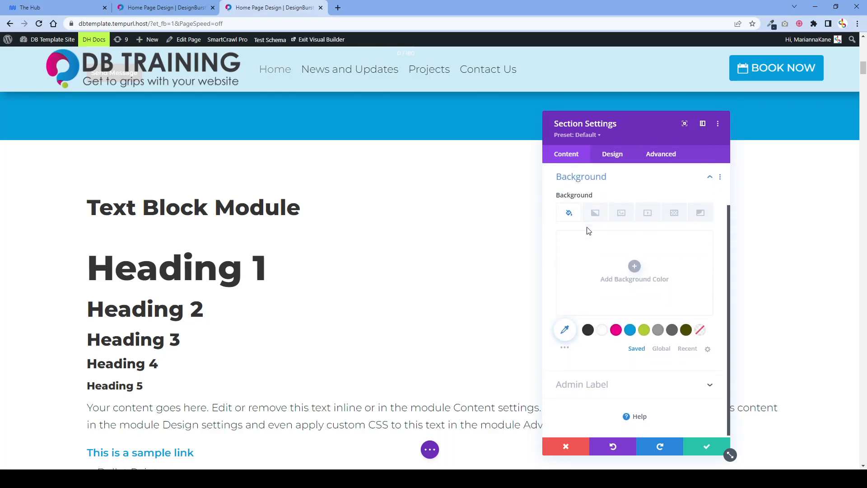
left_click(619, 334)
left_click(630, 333)
left_click(645, 333)
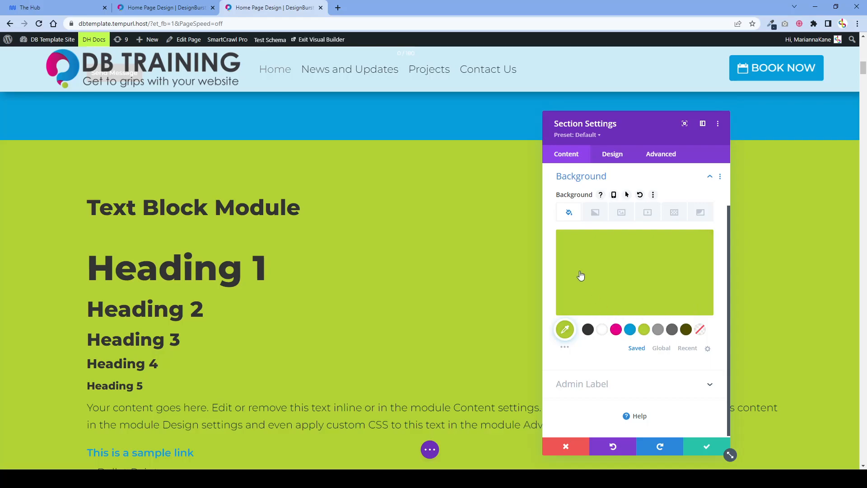
left_click(567, 247)
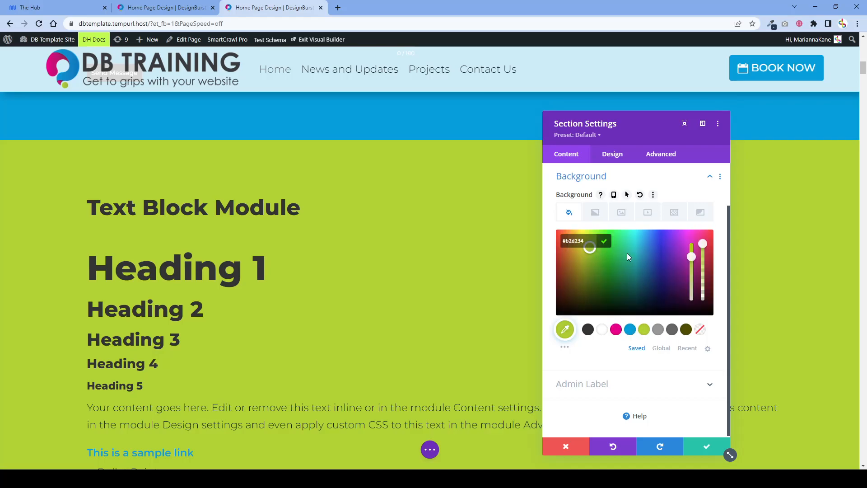
left_click_drag(592, 249, 688, 258)
left_click(566, 447)
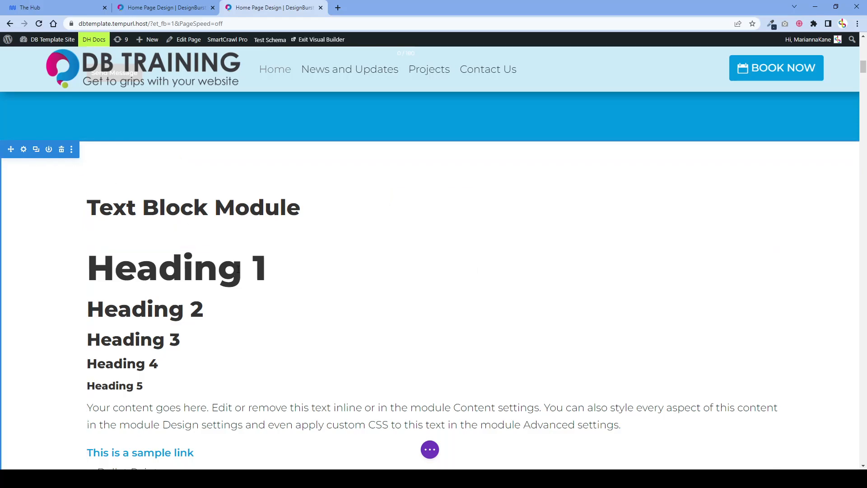
- Duplicate the white Text Block Module section, placing the copy directly below the original
scroll(238, 269, "down", 15)
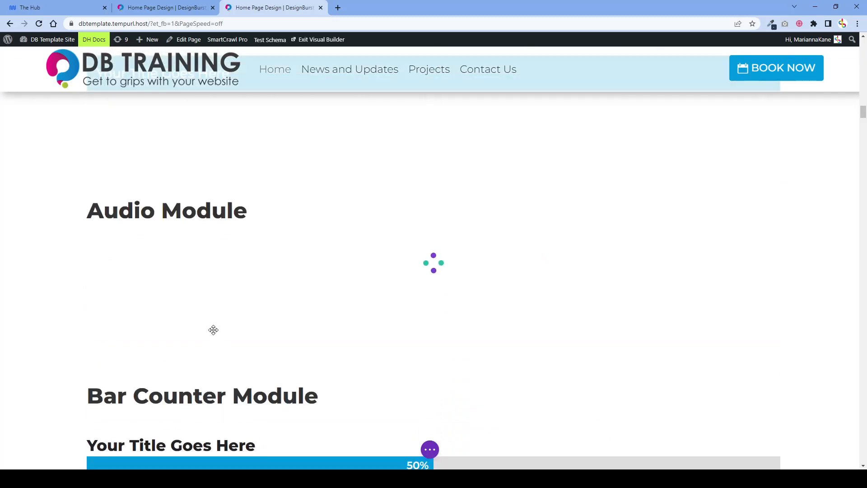
scroll(213, 330, "down", 6)
scroll(213, 329, "up", 20)
scroll(212, 329, "up", 7)
scroll(212, 329, "down", 5)
scroll(203, 323, "up", 7)
scroll(196, 318, "down", 5)
scroll(195, 318, "up", 5)
scroll(195, 318, "down", 2)
scroll(52, 163, "up", 2)
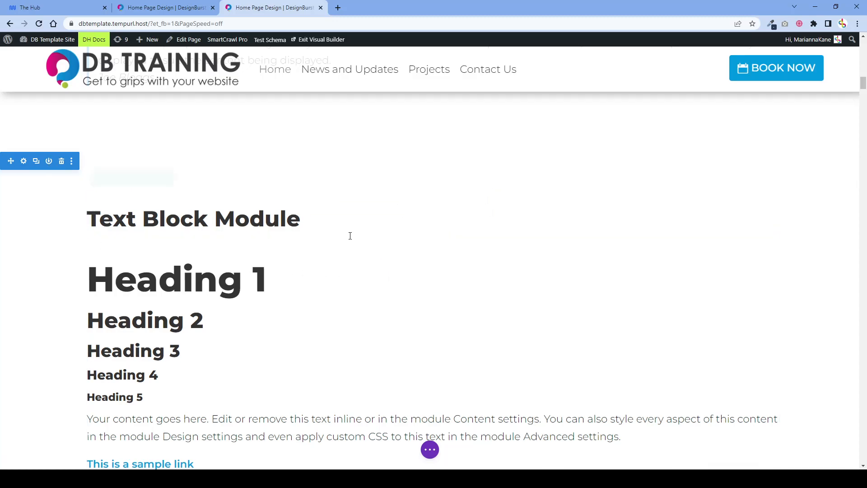
- Delete the duplicated Text Block Module section, leaving only the original
left_click(62, 161)
key("ctrl+z")
scroll(307, 265, "up", 4)
scroll(306, 264, "down", 4)
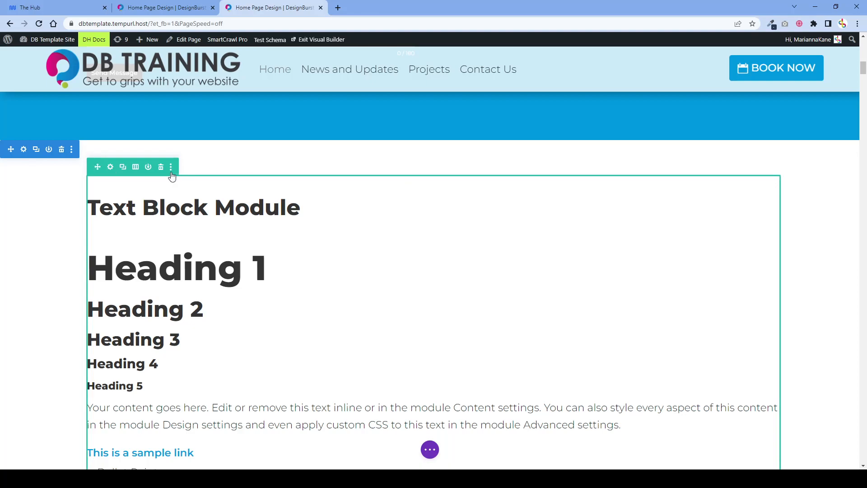
- Change the column layout of the Text Block Module row to two equal columns
left_click(136, 168)
left_click(137, 226)
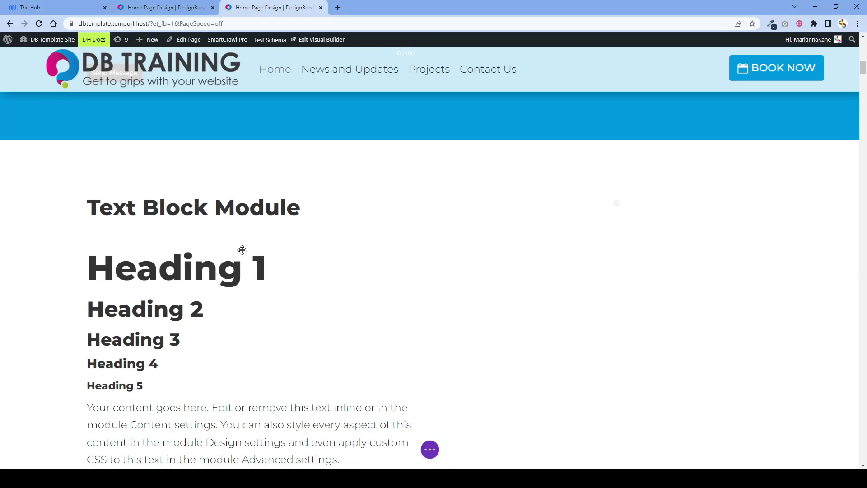
scroll(473, 240, "down", 7)
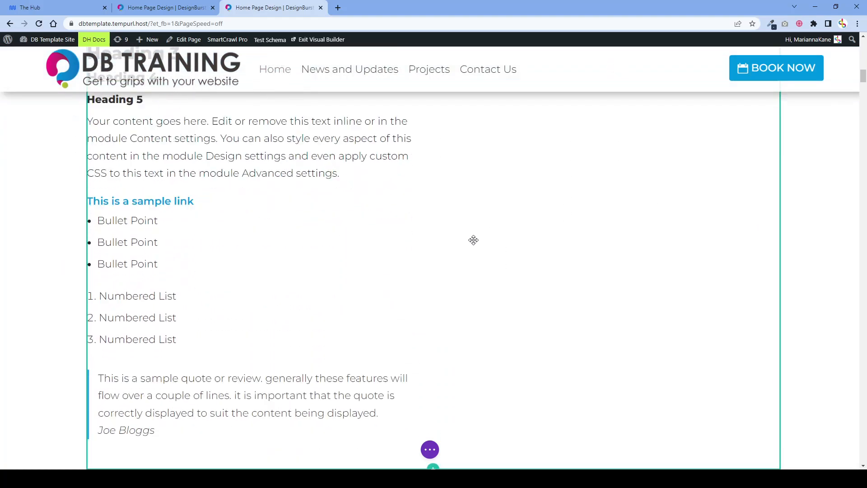
scroll(472, 240, "up", 6)
- Change the placeholder text row above the Accordion Module section to three equal columns
scroll(472, 240, "down", 11)
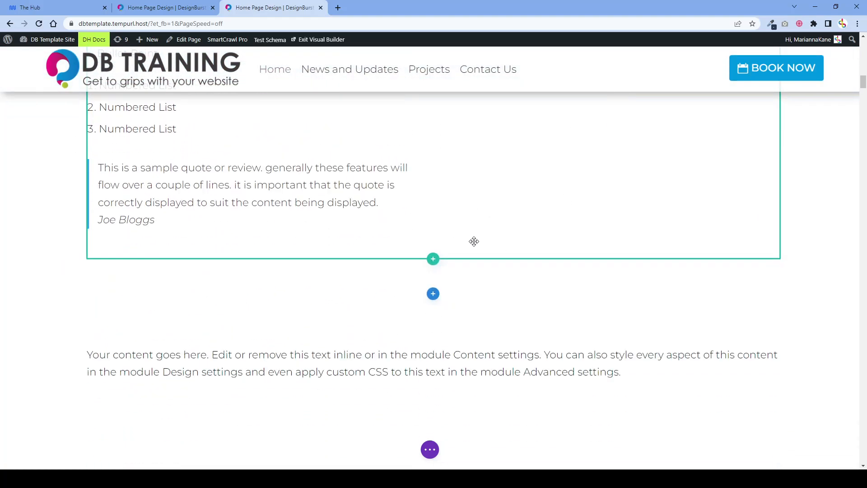
scroll(49, 230, "up", 2)
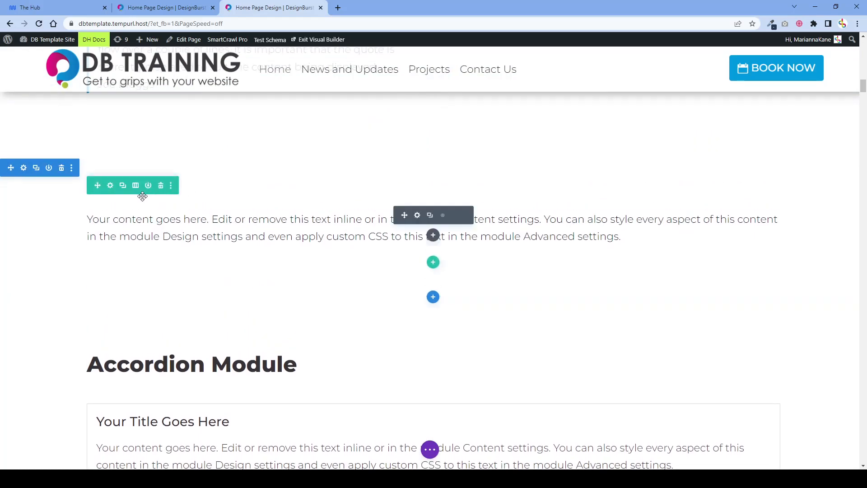
left_click(136, 186)
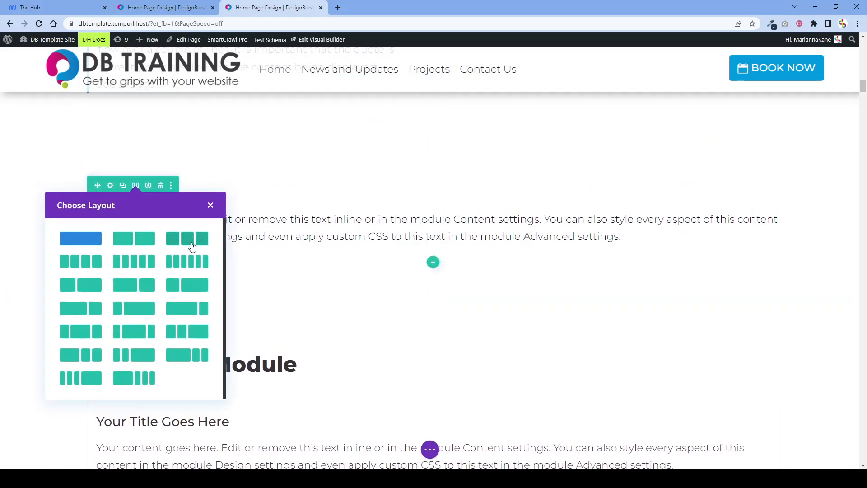
left_click(213, 242)
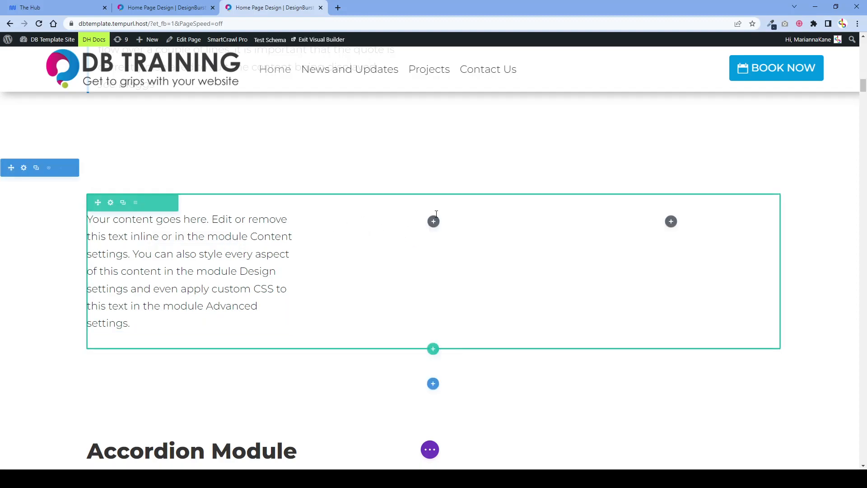
- Insert an Image module with its default placeholder picture in the row's middle column and save the module
left_click(434, 221)
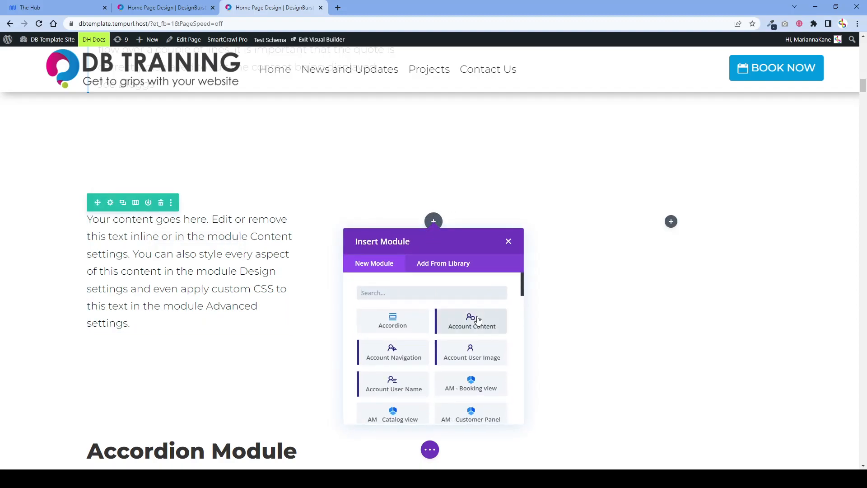
scroll(461, 362, "down", 5)
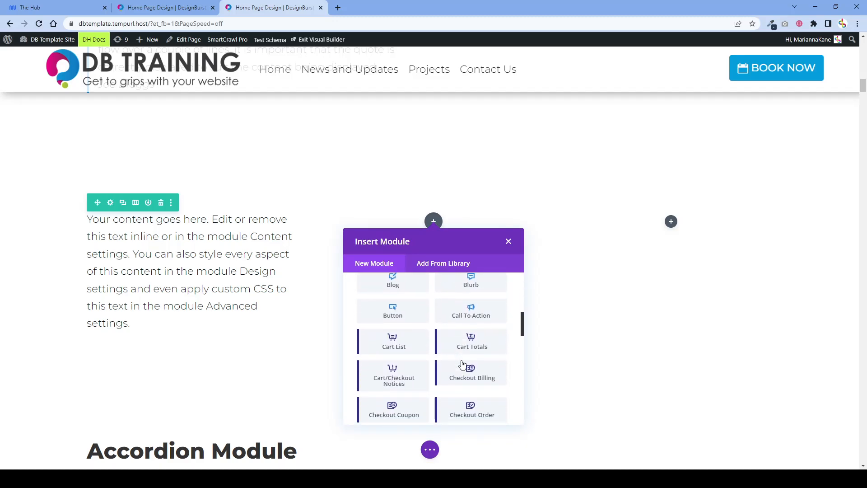
scroll(461, 364, "down", 3)
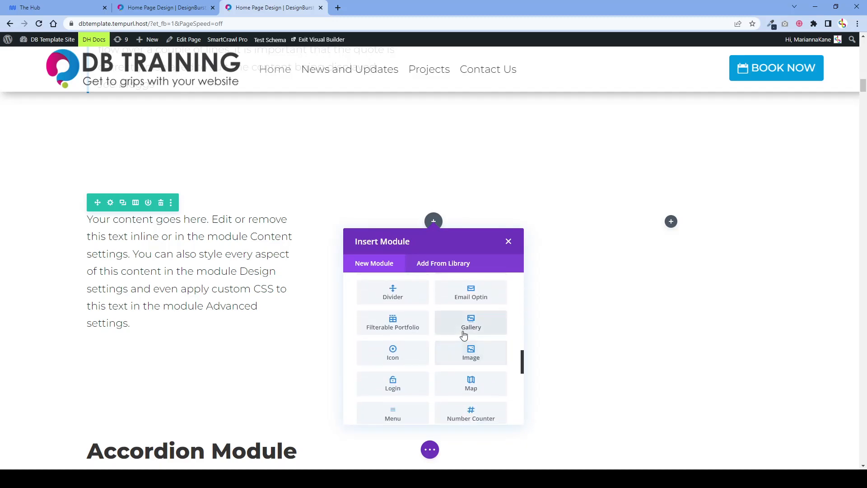
scroll(444, 341, "up", 2)
scroll(442, 344, "down", 3)
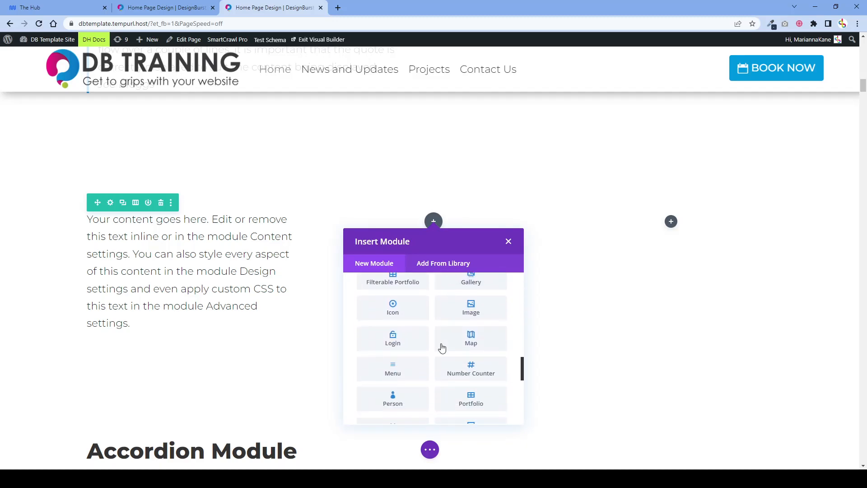
scroll(438, 352, "down", 2)
scroll(457, 344, "up", 1)
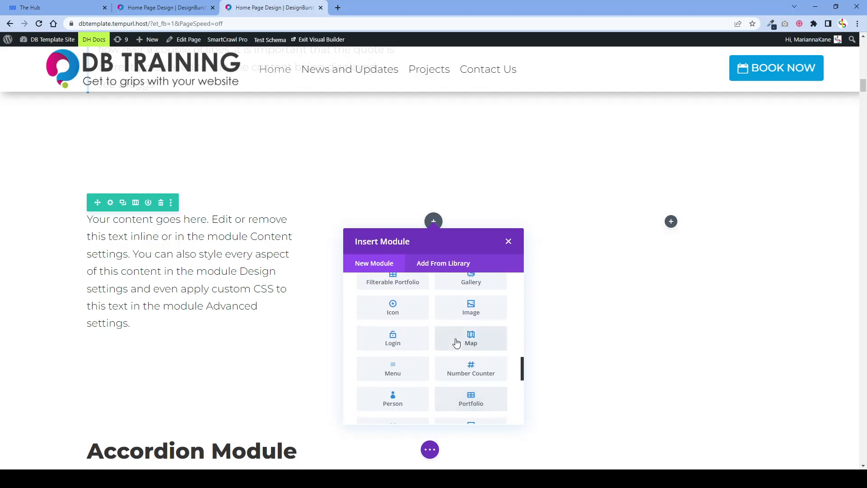
scroll(457, 344, "up", 10)
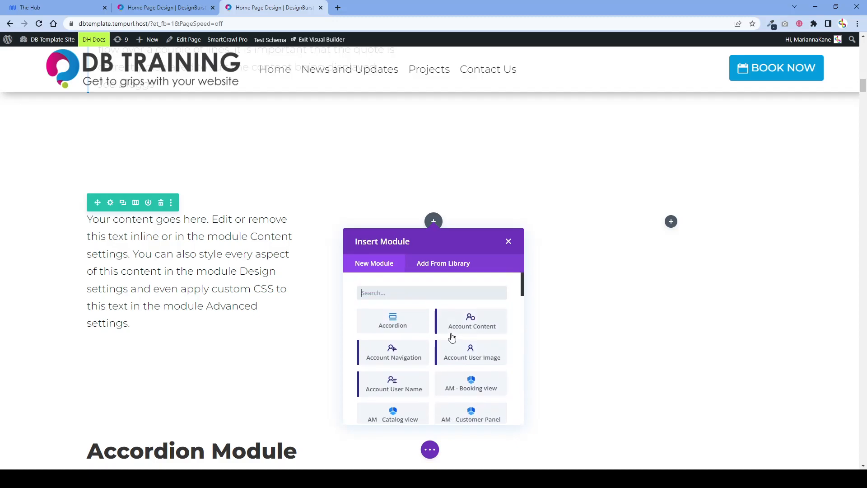
type("im")
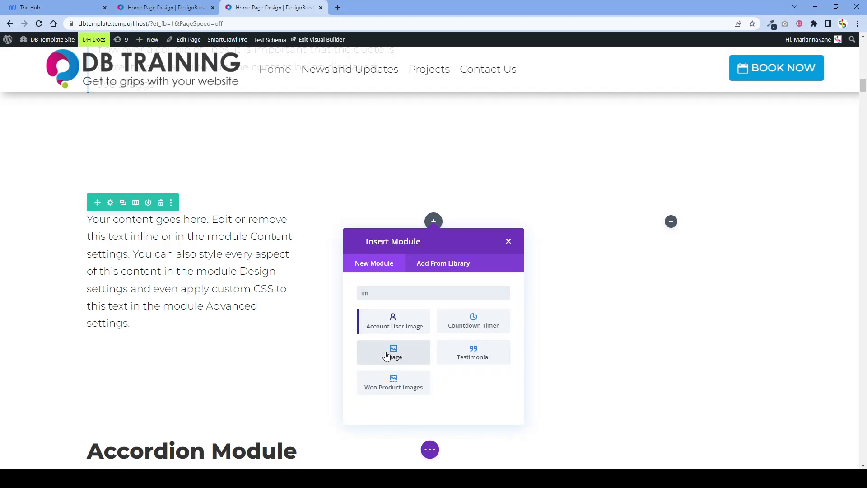
left_click(387, 356)
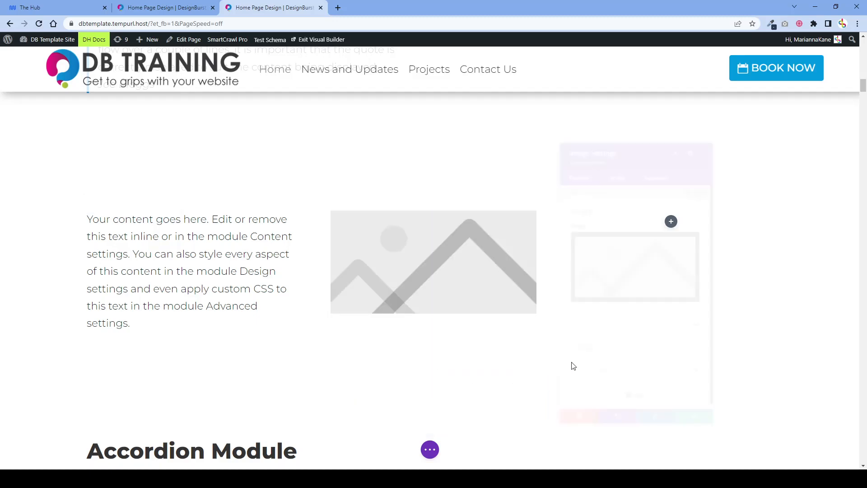
left_click(700, 446)
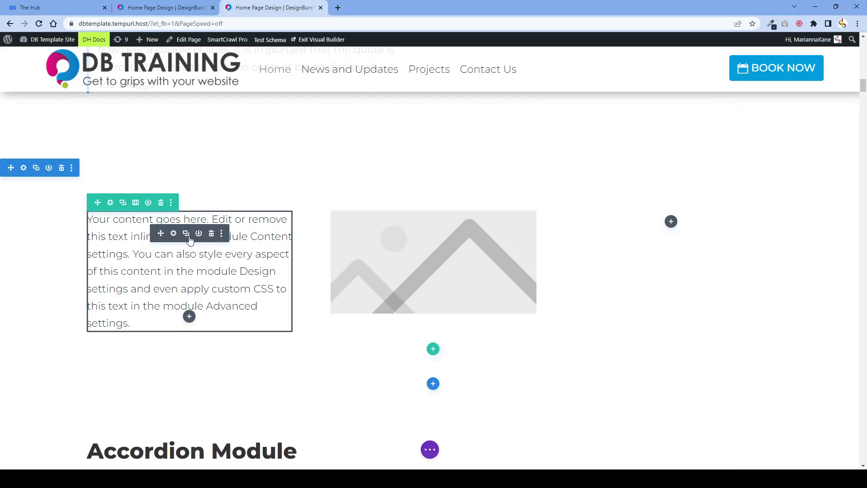
- Duplicate the first column's text module and place the copy in the row's empty third column
left_click(186, 233)
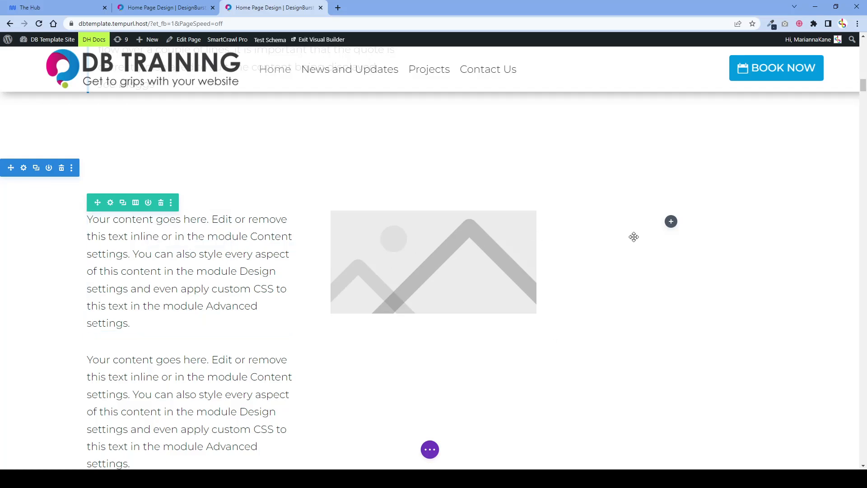
key("ctrl+z")
left_click_drag(544, 302, 545, 301)
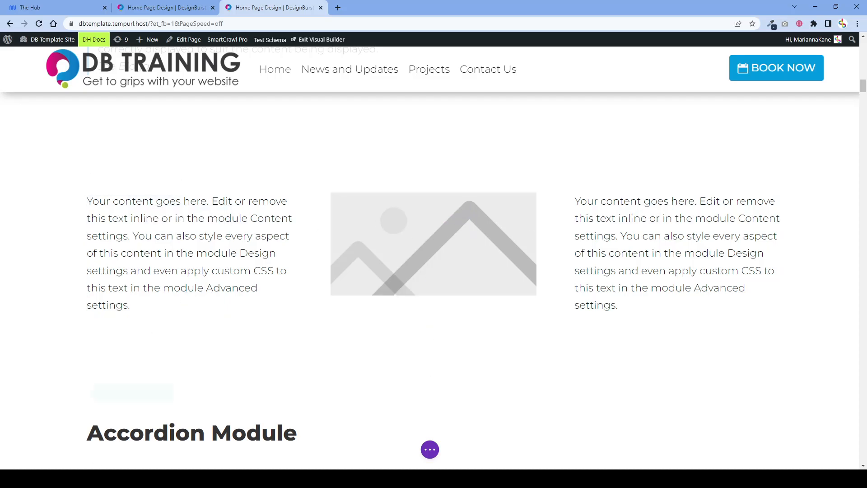
- Preview the three-column row in Phone View to examine how its modules stack, and return to desktop view
left_click(430, 449)
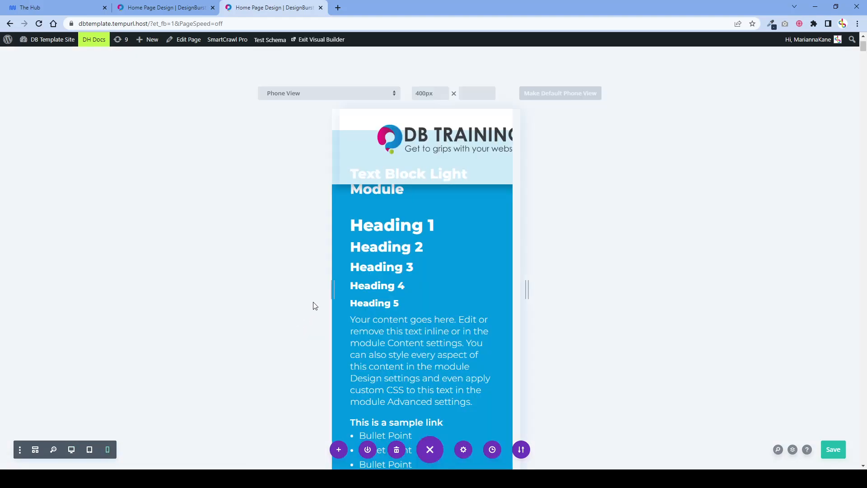
scroll(389, 348, "down", 15)
scroll(391, 347, "down", 10)
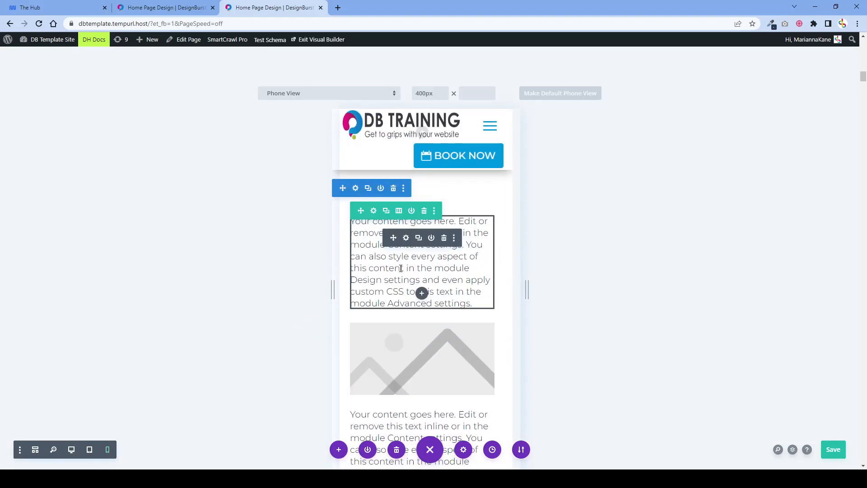
scroll(389, 271, "down", 4)
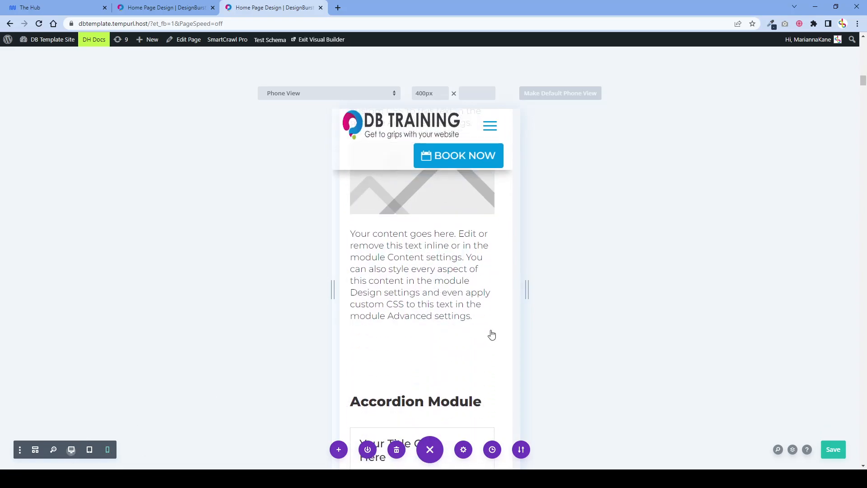
scroll(438, 271, "down", 15)
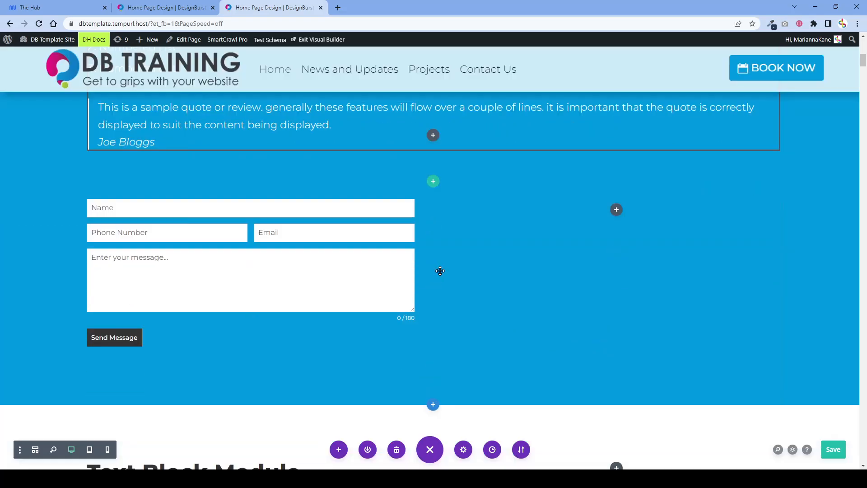
- Try five equal columns on the text and image row, and switch it to the quarter, quarter, half layout
scroll(436, 271, "down", 15)
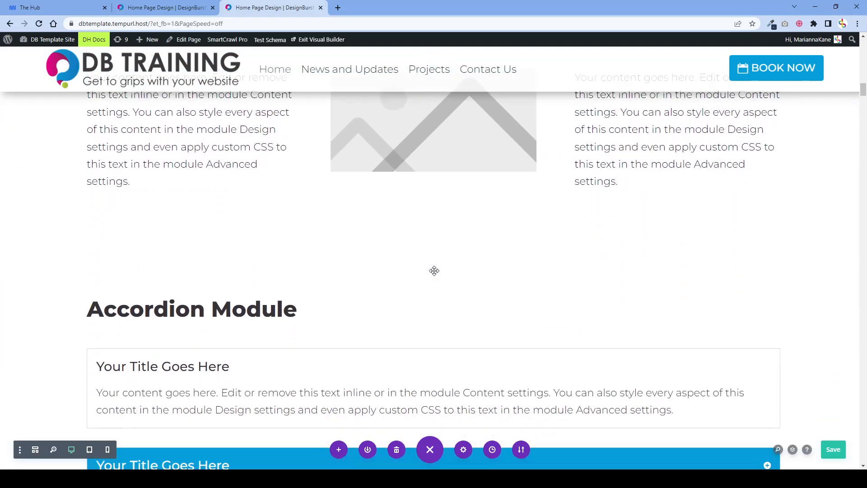
scroll(230, 212, "up", 3)
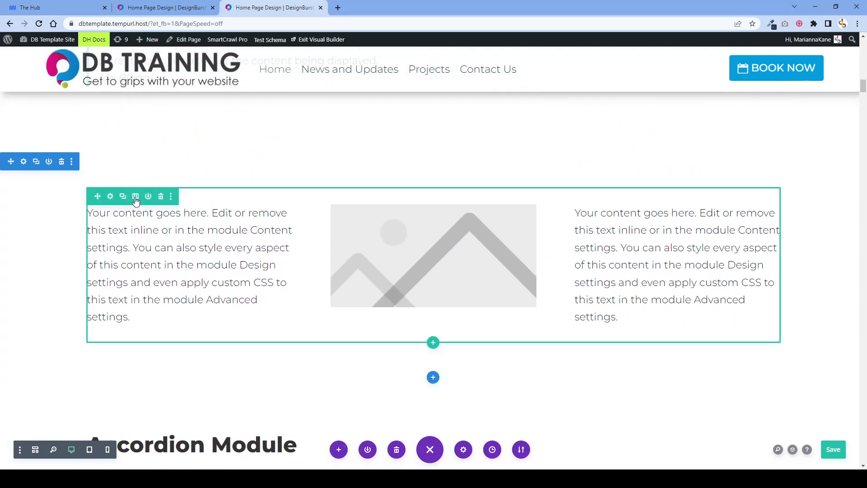
left_click(136, 196)
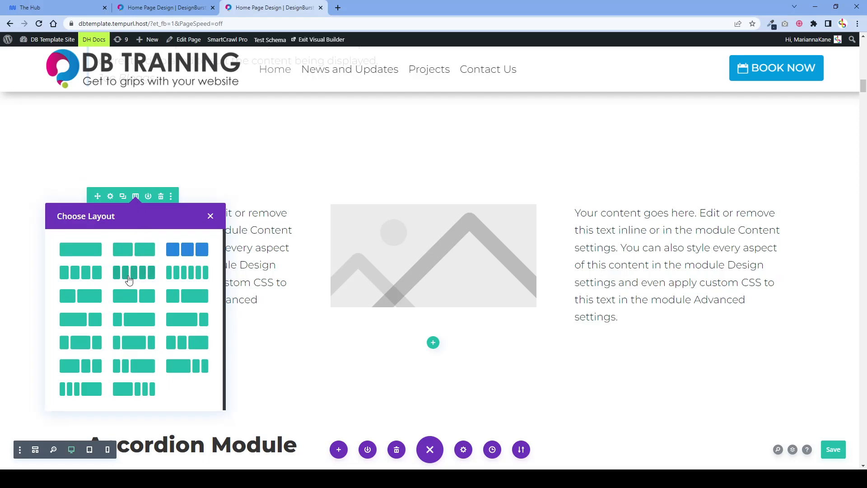
left_click(130, 280)
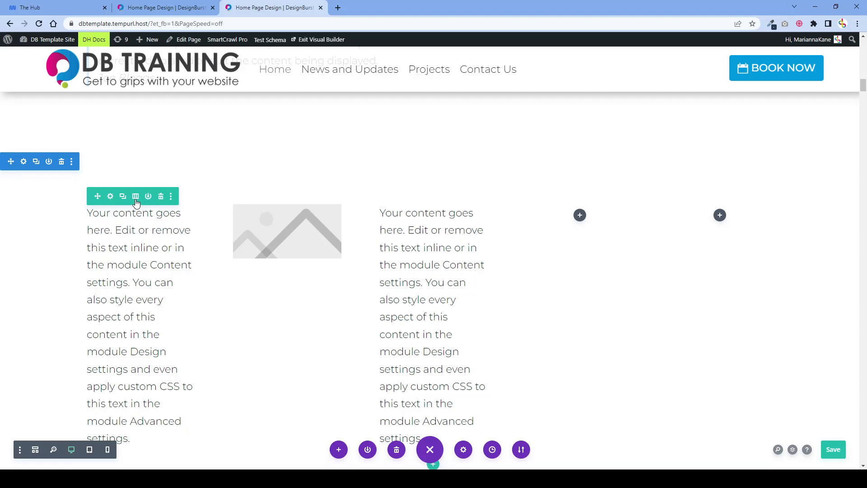
left_click(136, 196)
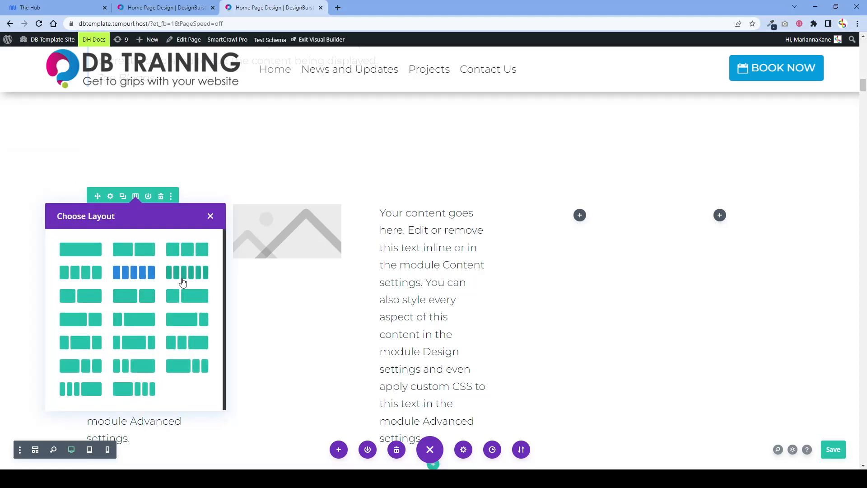
left_click(180, 352)
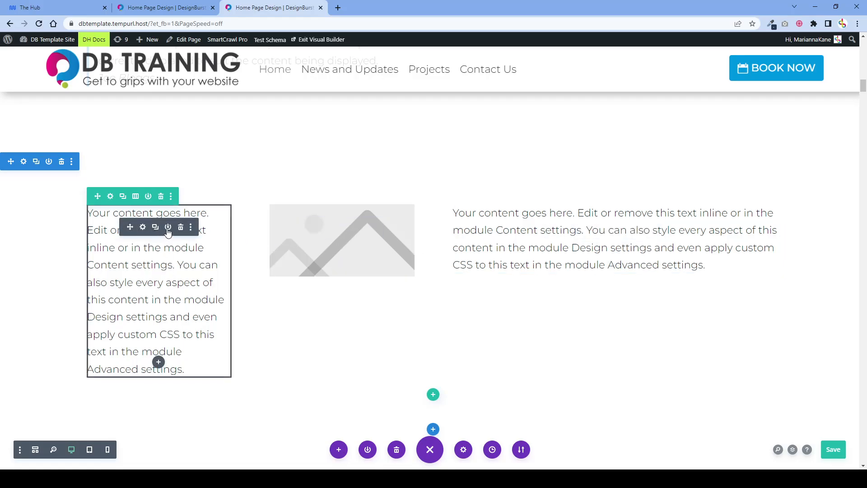
- Open the settings of the first column's text module to view its content options, and save without edits
left_click(142, 228)
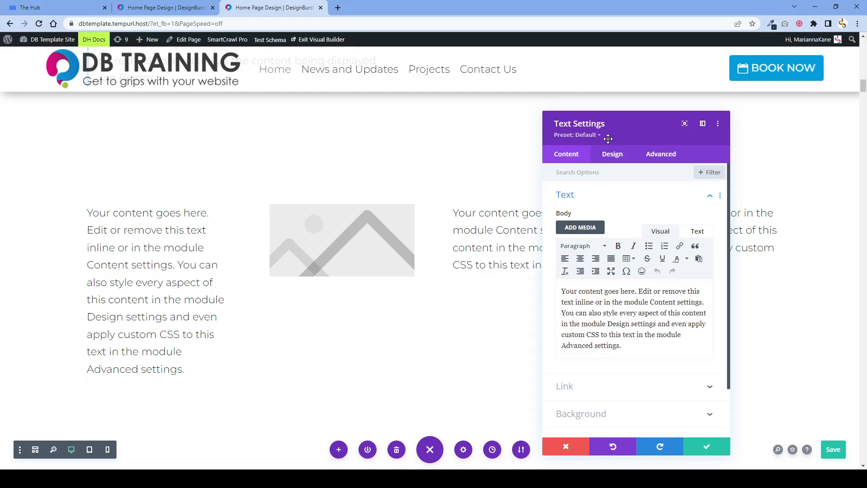
left_click(710, 451)
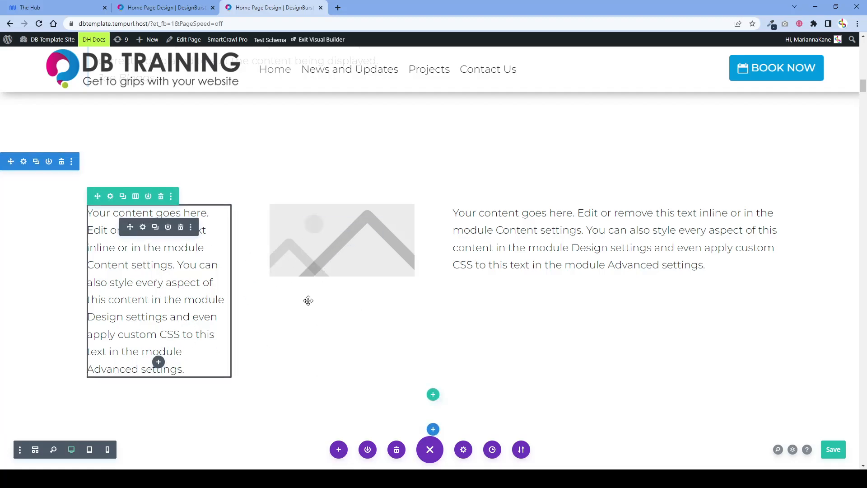
- Move the image above the text in the wide third column and change the row to a single full-width column
left_click_drag(328, 239, 586, 280)
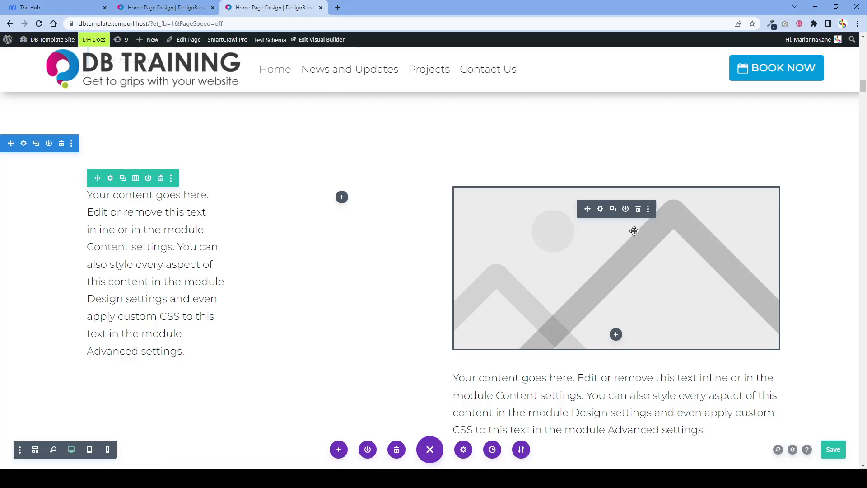
left_click(135, 179)
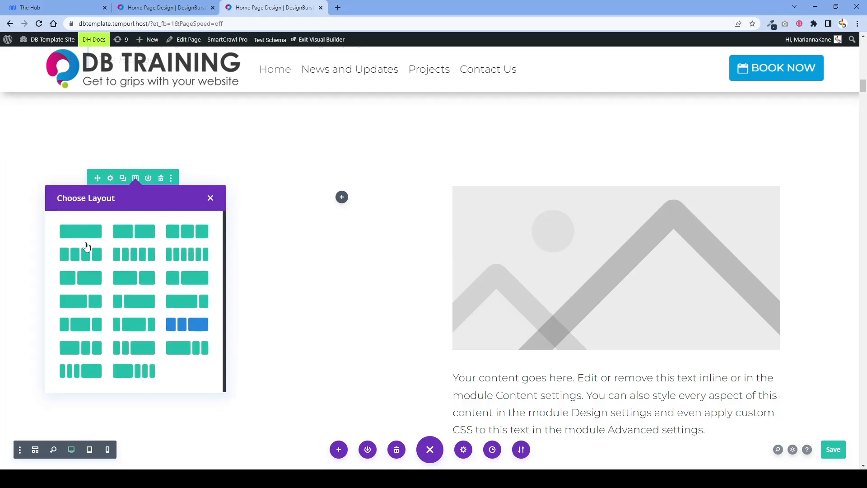
left_click(89, 234)
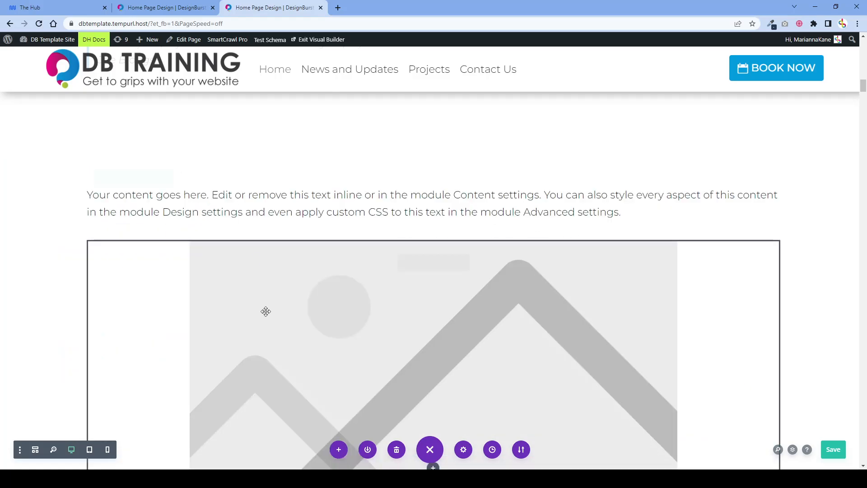
- Change the single-column text and image row to a layout of four equal columns
scroll(451, 241, "up", 8)
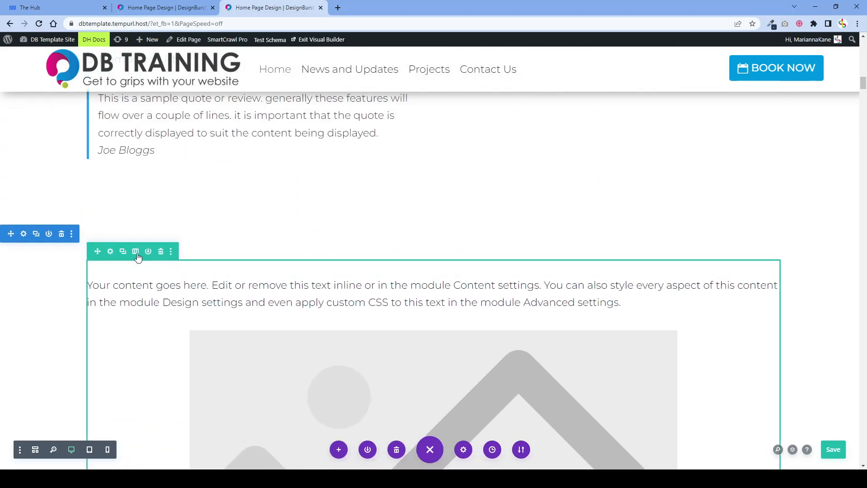
left_click(135, 251)
scroll(144, 380, "down", 2)
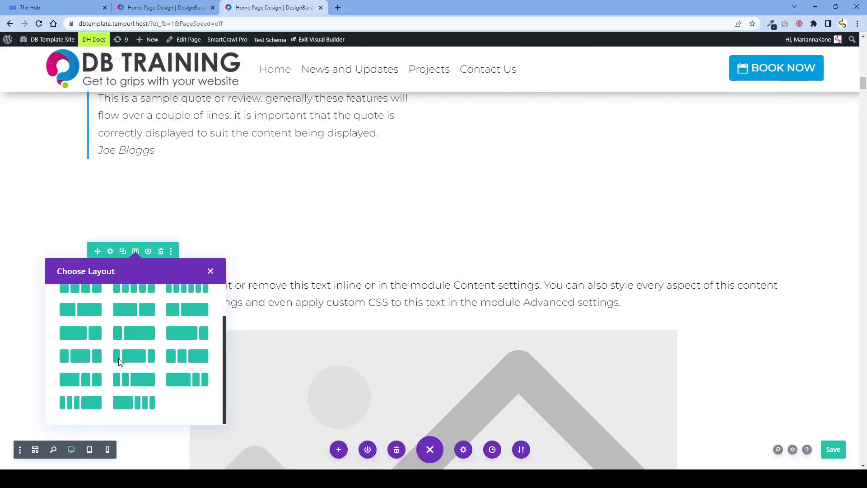
scroll(119, 357, "up", 2)
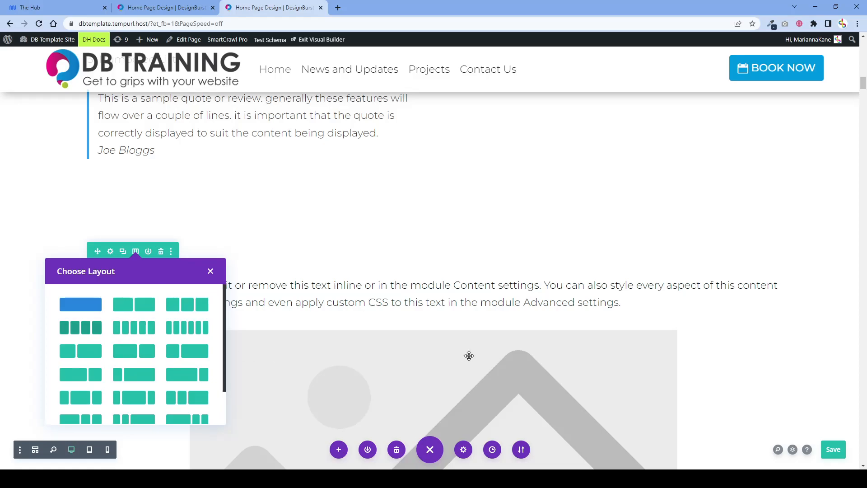
- Move the image above the text modules in the first column, and move the lower text module into the second column
scroll(425, 320, "down", 3)
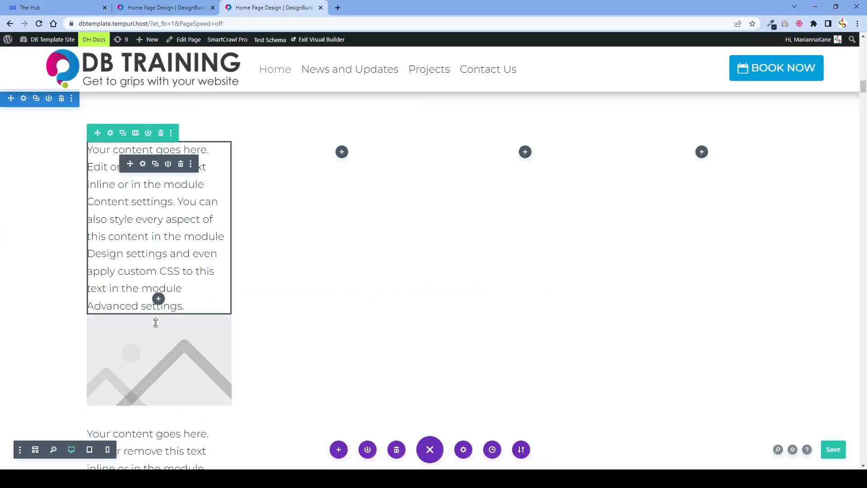
left_click_drag(143, 203, 148, 140)
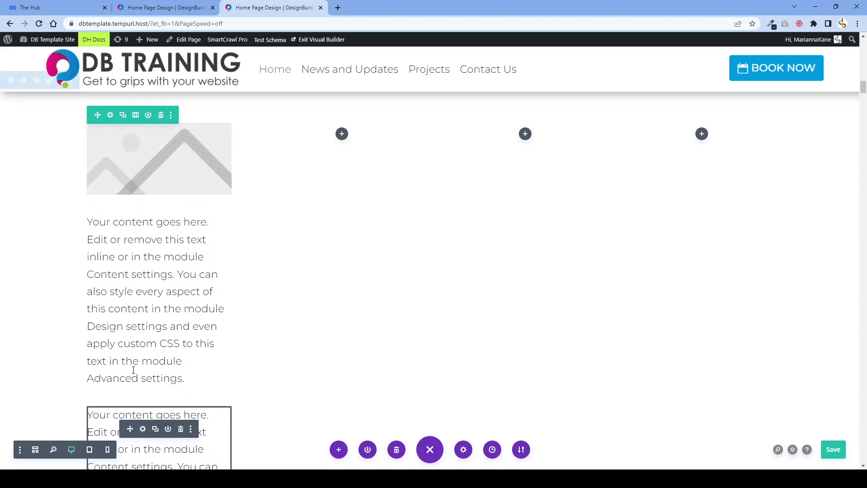
left_click_drag(173, 334, 448, 266)
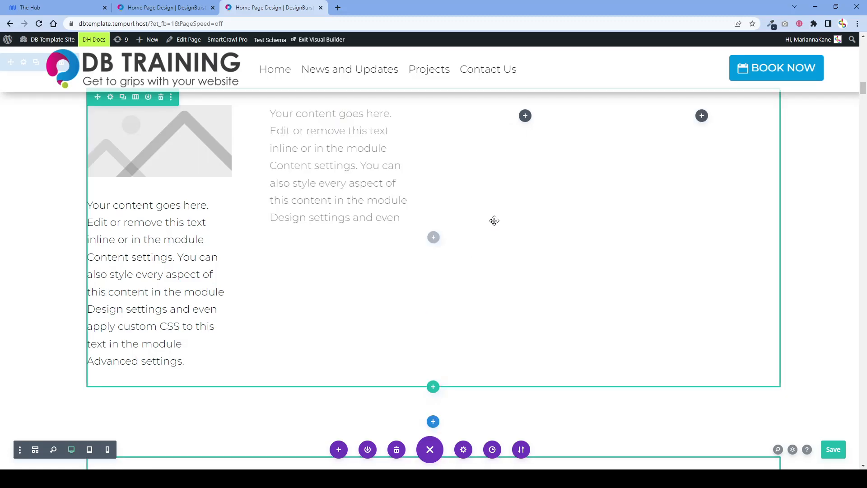
scroll(448, 299, "up", 2)
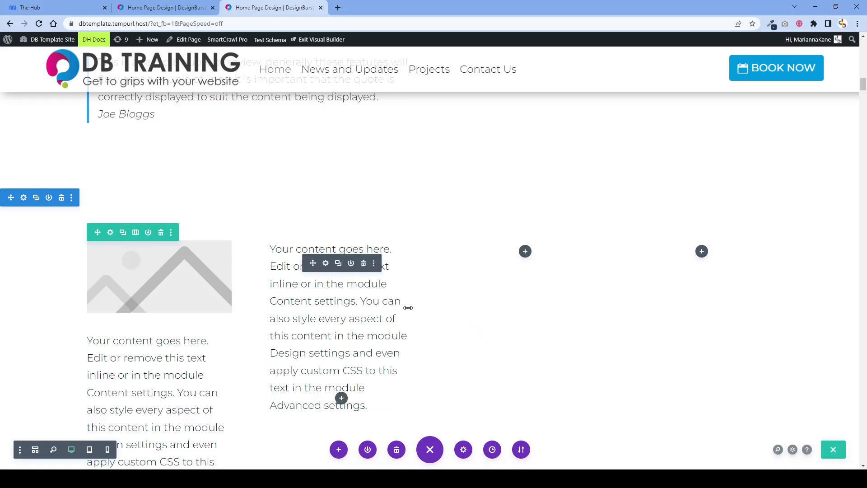
scroll(443, 267, "up", 5)
scroll(411, 290, "down", 5)
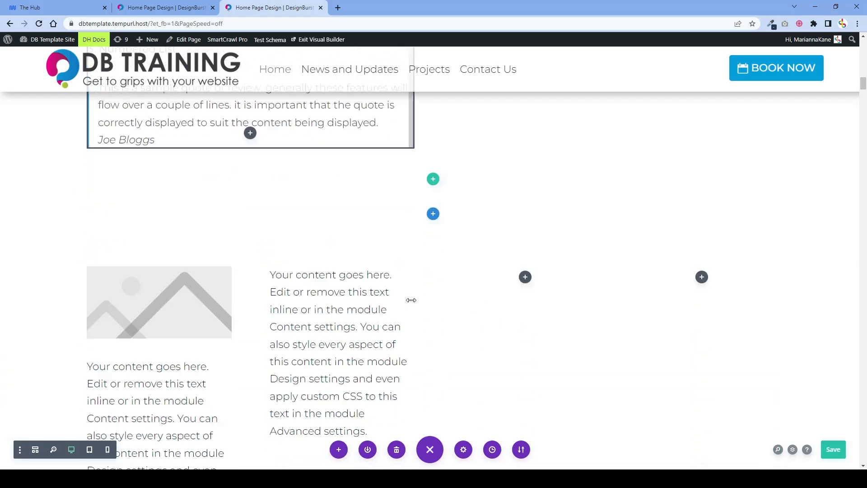